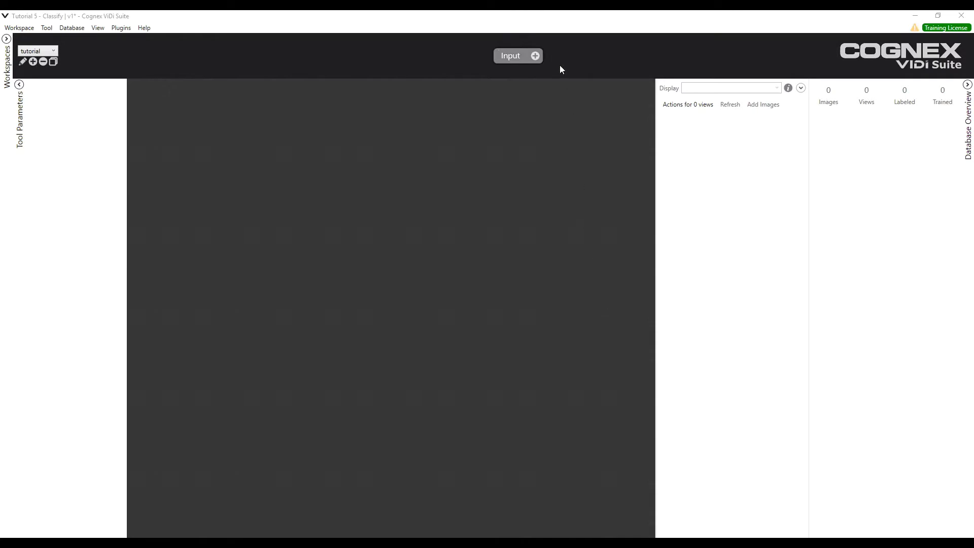
# Add a green Classify tool after Input and load all 3600 images from Tutorial 5 - Classify.
pyautogui.click(535, 56)
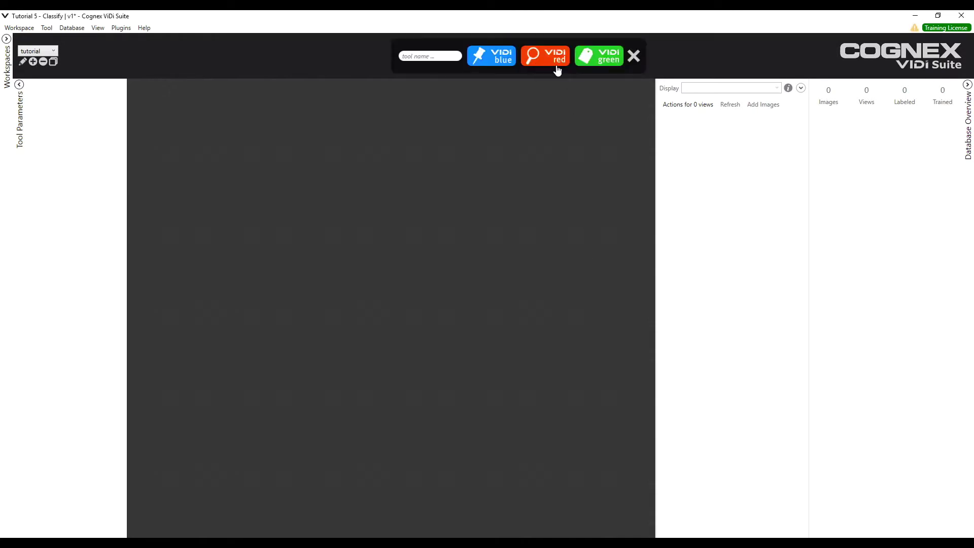
pyautogui.click(584, 66)
pyautogui.click(763, 104)
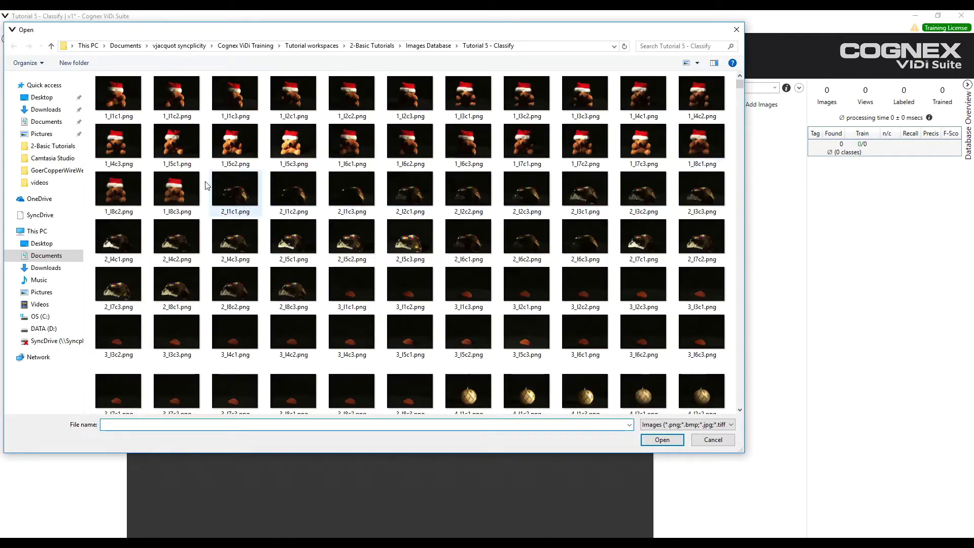
pyautogui.click(108, 112)
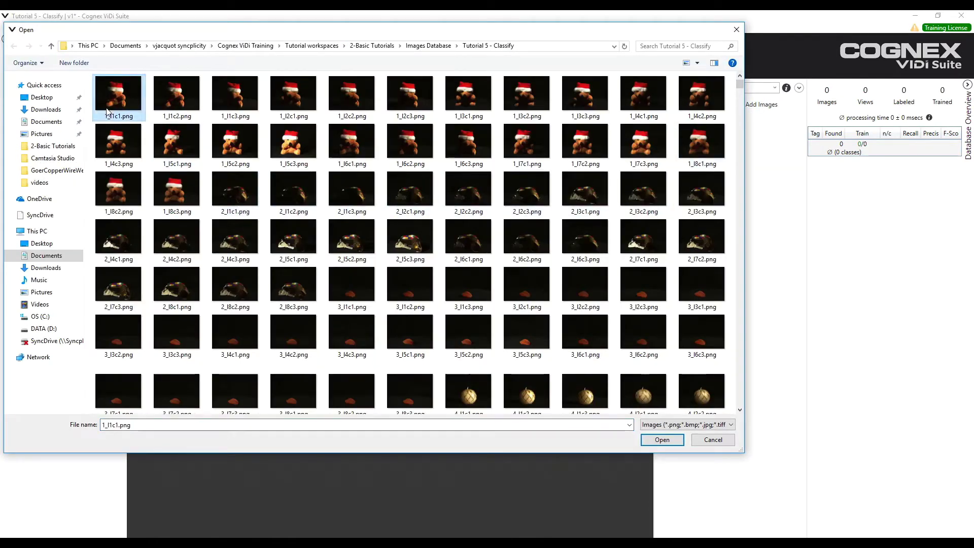
pyautogui.hotkey('ctrl', 'a')
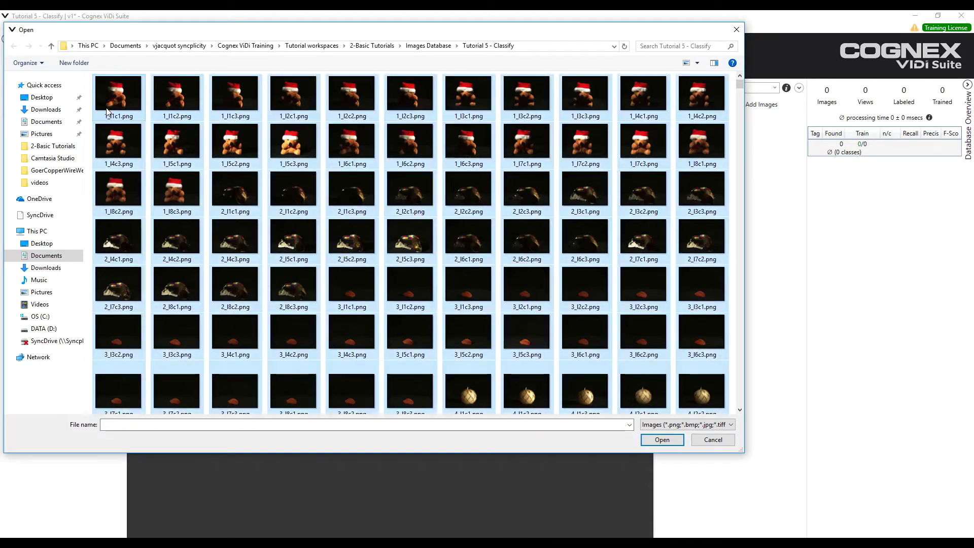
pyautogui.click(669, 439)
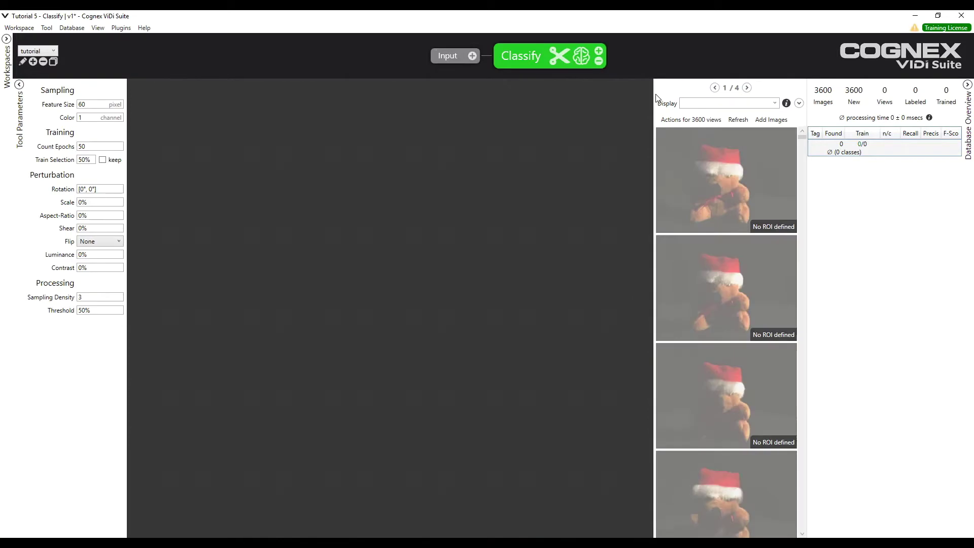
# Apply the full-image region of interest so all 3600 images get views.
pyautogui.click(754, 180)
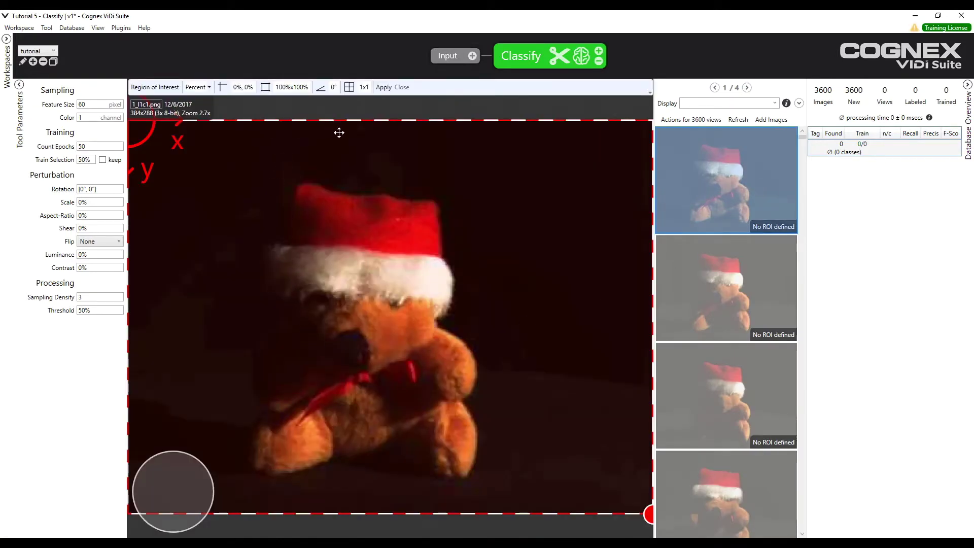
pyautogui.click(384, 88)
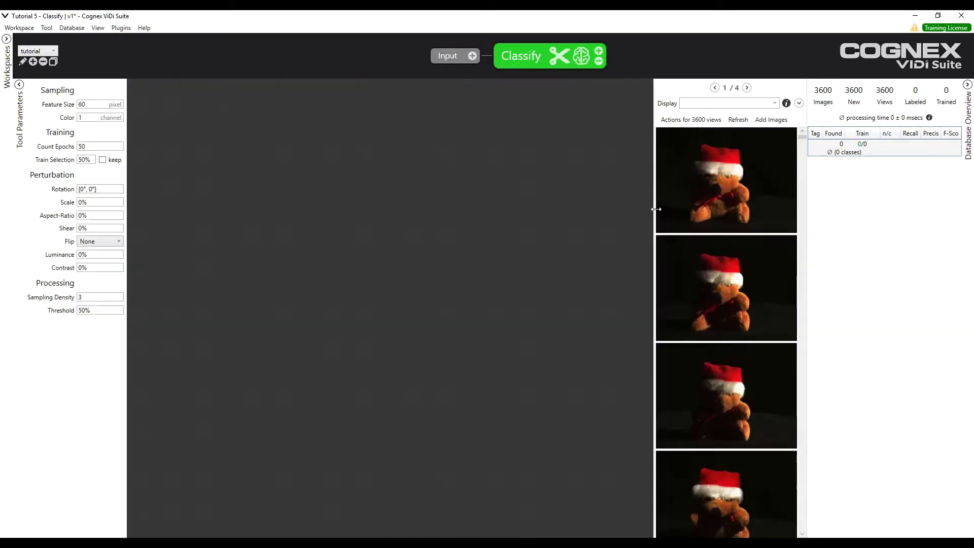
# Scroll through the first thumbnail page from the teddy bears down to the key images.
pyautogui.moveTo(676, 217)
pyautogui.moveTo(741, 197)
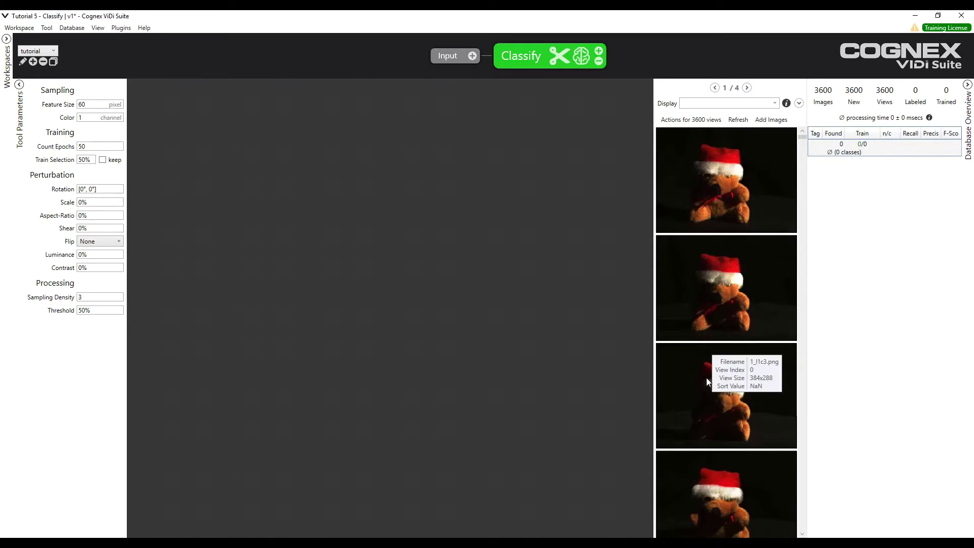
pyautogui.scroll(-3, 708, 375)
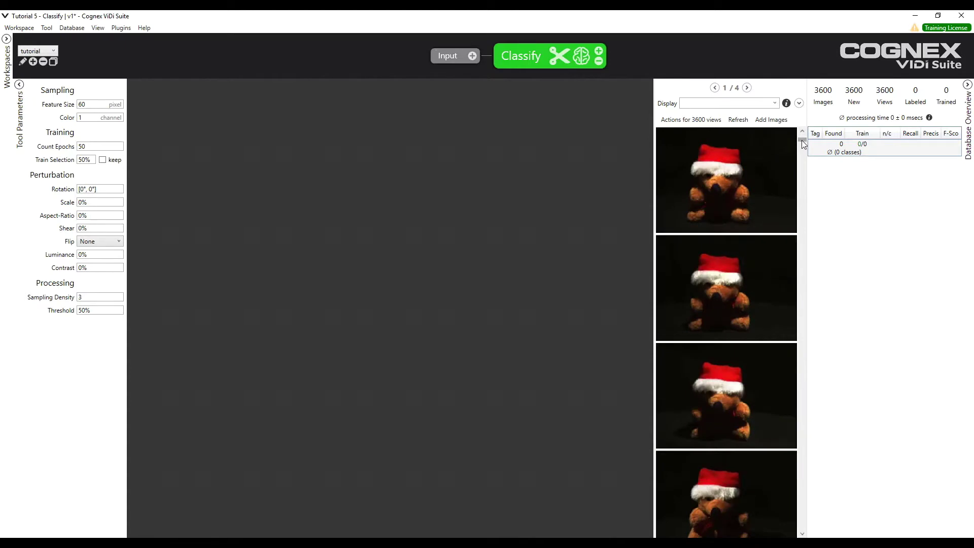
pyautogui.moveTo(802, 144); pyautogui.dragTo(800, 232)
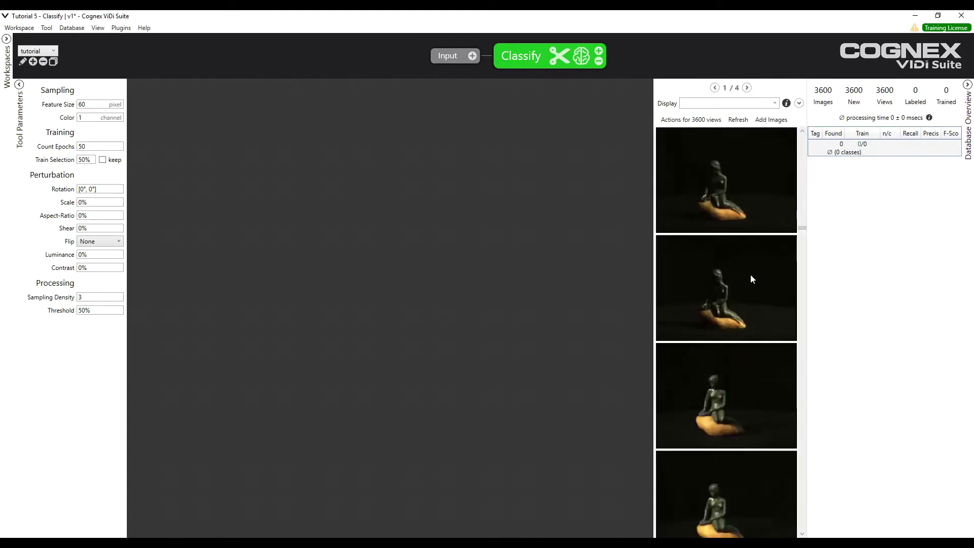
pyautogui.moveTo(737, 275)
pyautogui.moveTo(803, 228); pyautogui.dragTo(807, 248)
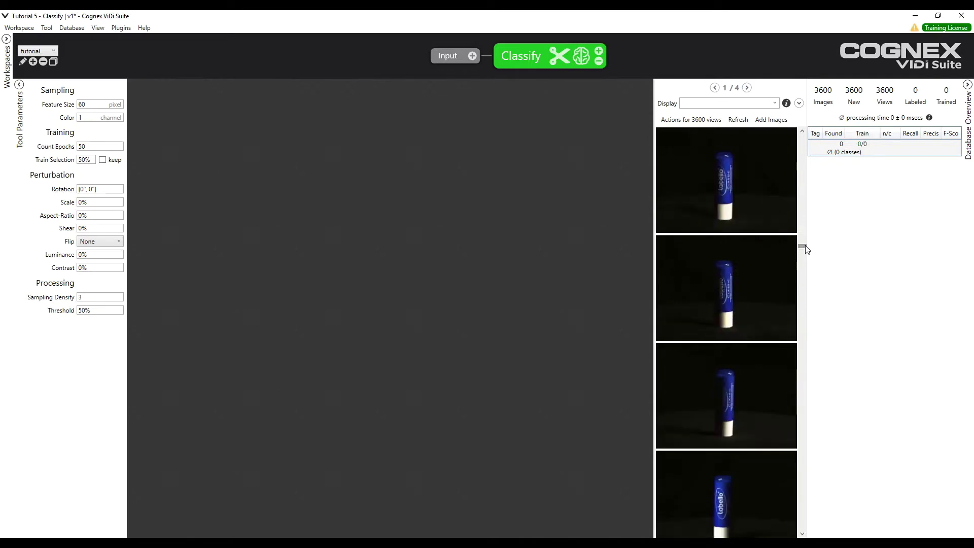
pyautogui.moveTo(765, 261)
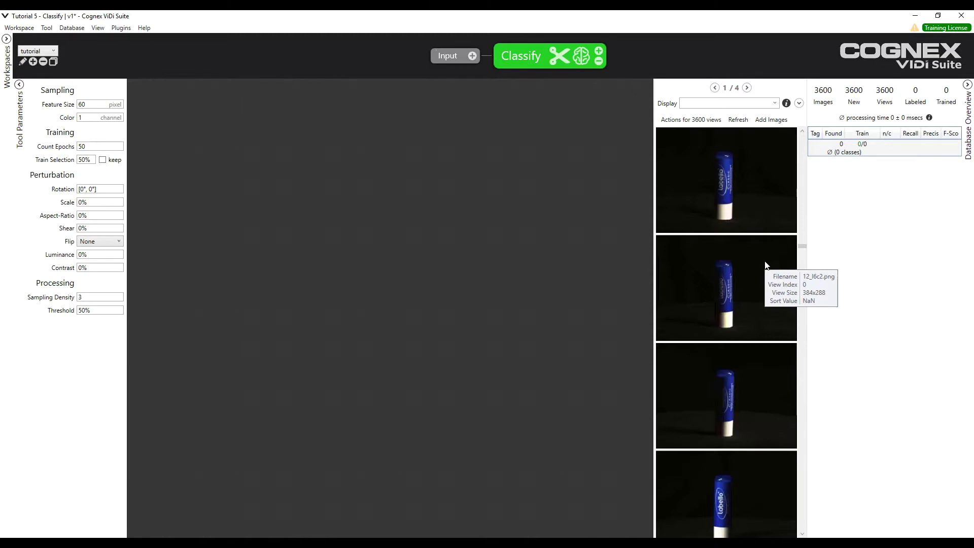
pyautogui.scroll(-5, 795, 314)
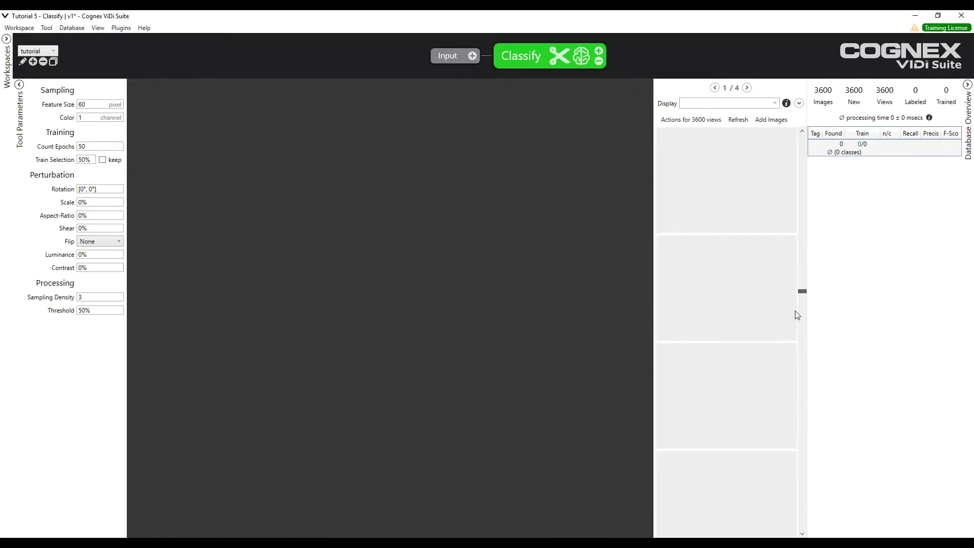
pyautogui.moveTo(797, 315); pyautogui.dragTo(818, 532)
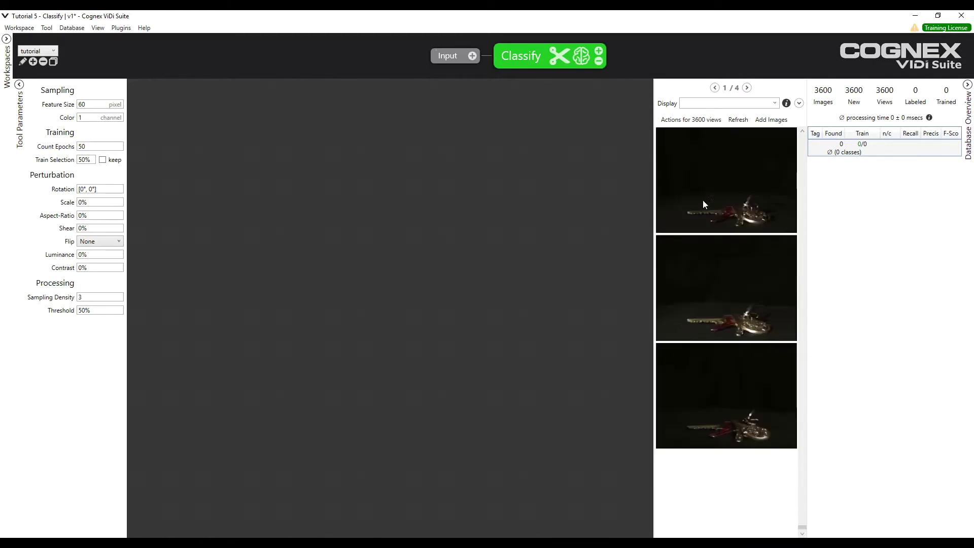
# Page forward through the thumbnails to page 4/4, showing the bell images.
pyautogui.click(747, 88)
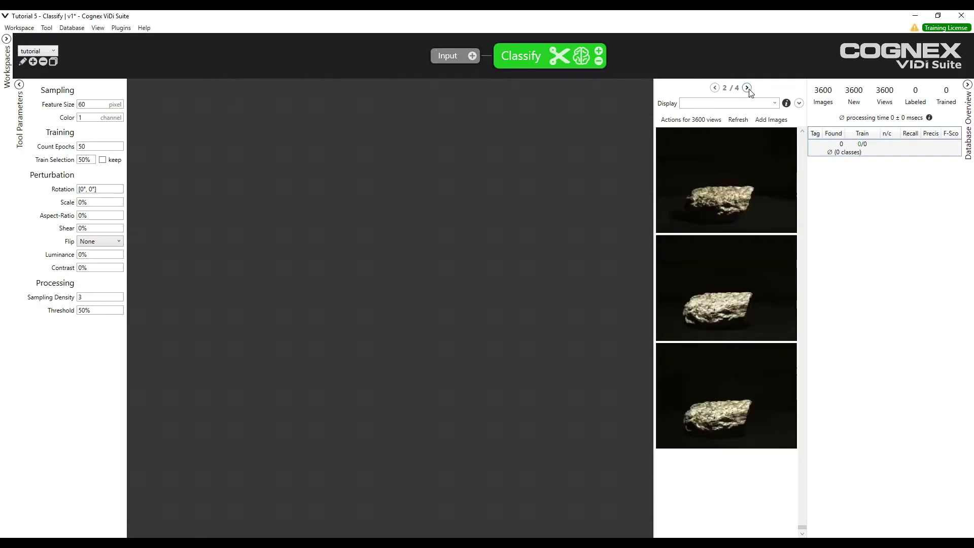
pyautogui.click(747, 88)
pyautogui.click(747, 88)
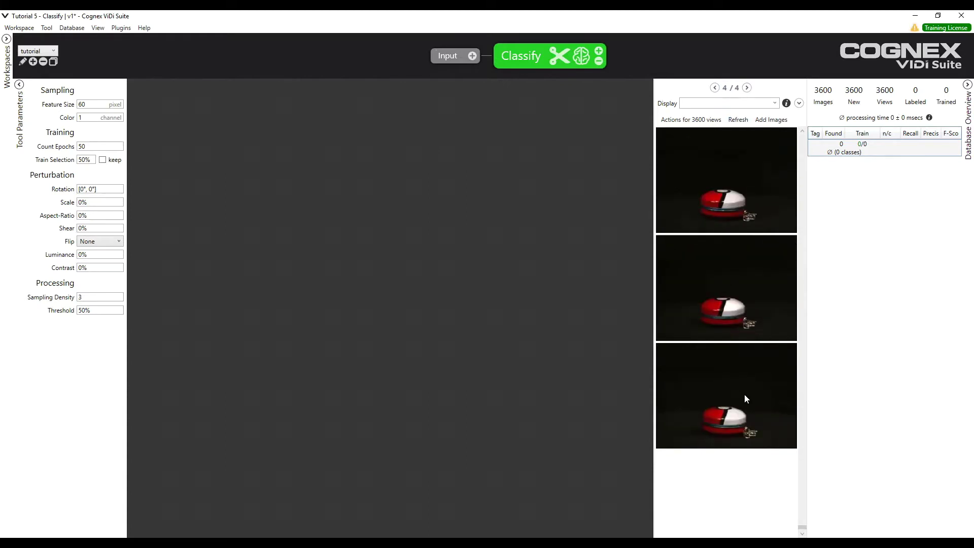
pyautogui.moveTo(746, 399)
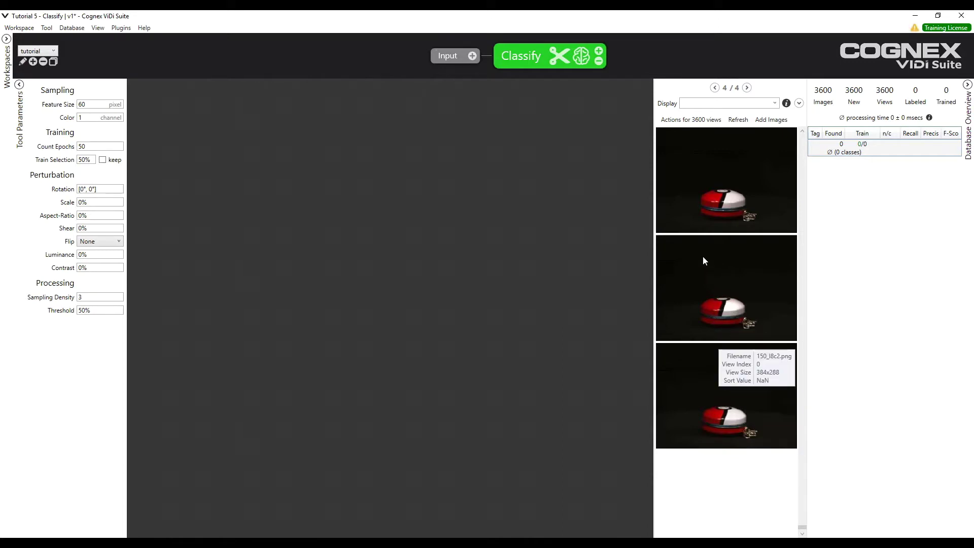
# Open Label Views for all 3600 views and switch its mode to Regular Expression.
pyautogui.click(684, 122)
pyautogui.click(686, 130)
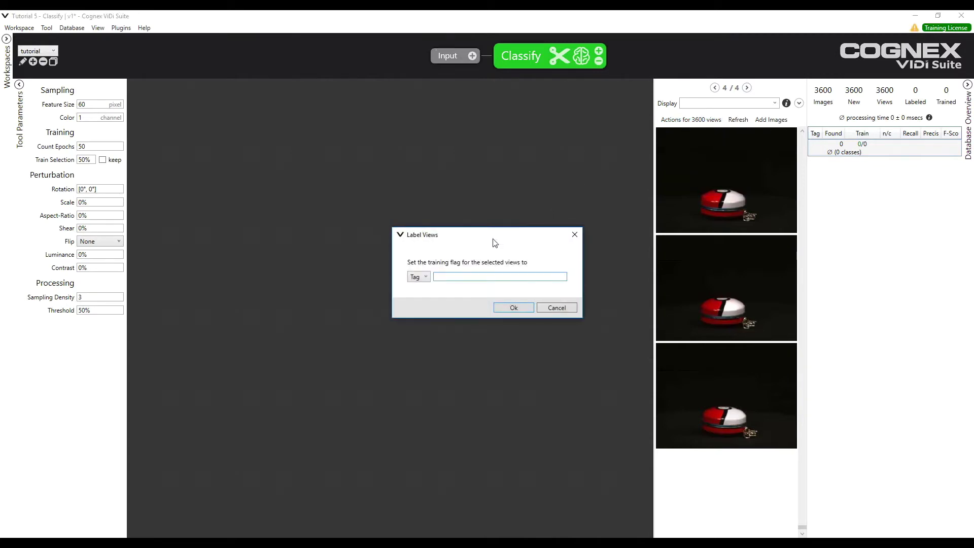
pyautogui.click(422, 278)
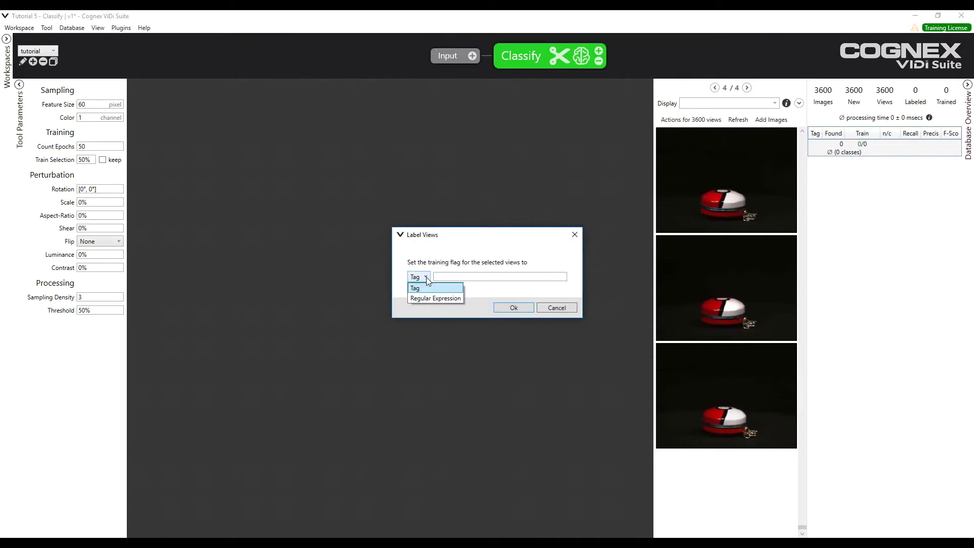
pyautogui.click(441, 300)
pyautogui.click(492, 279)
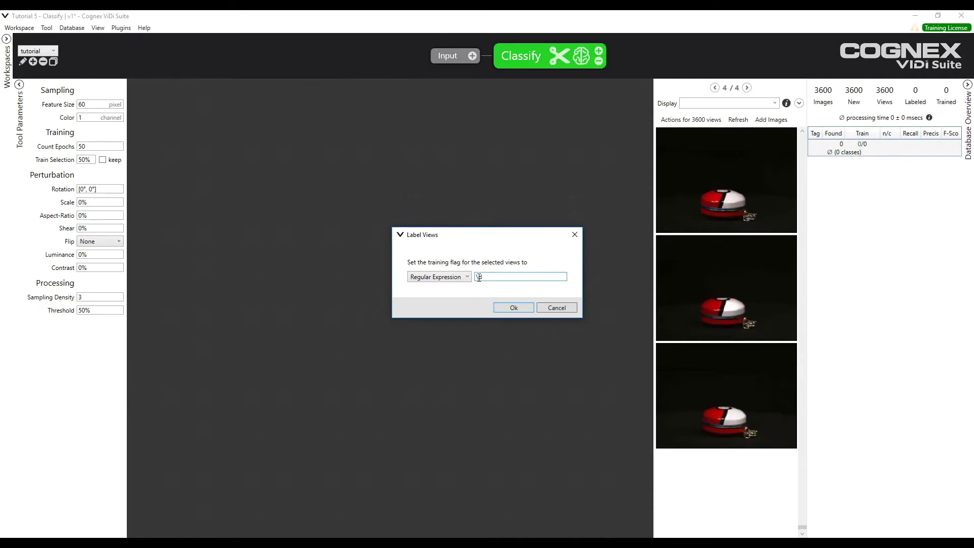
# Label all views with the pattern (\d*)_.*, giving 150 classes of 24 views each.
pyautogui.click(489, 278)
pyautogui.write('*')
pyautogui.write('(')
pyautogui.click(510, 307)
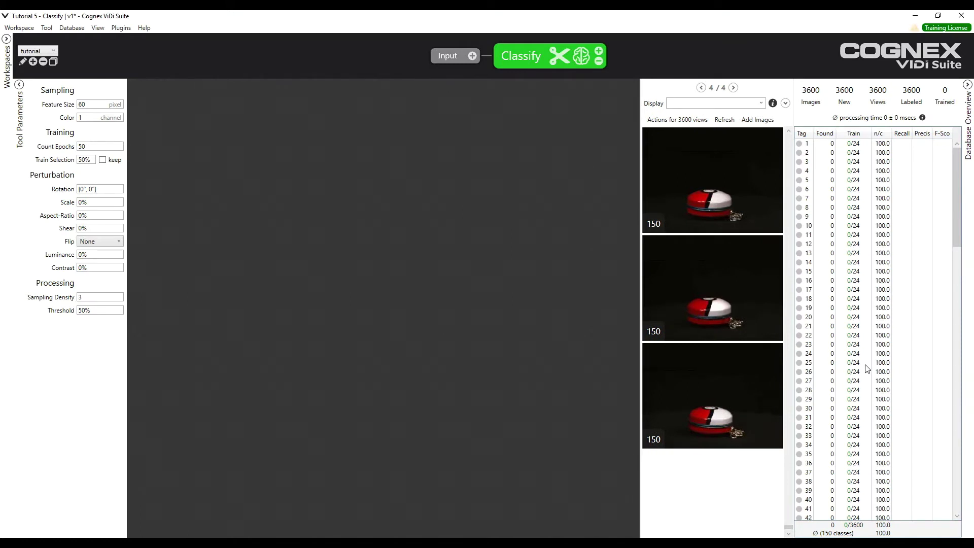
# Inspect a class 150 image and 147_l5c3.png to confirm their tags match the file names.
pyautogui.click(739, 213)
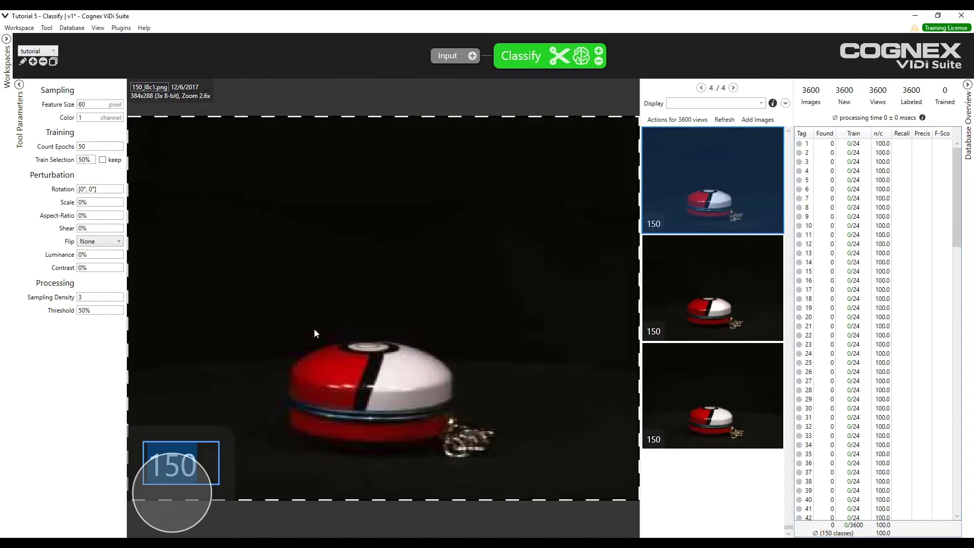
pyautogui.moveTo(93, 107)
pyautogui.moveTo(789, 531); pyautogui.dragTo(776, 469)
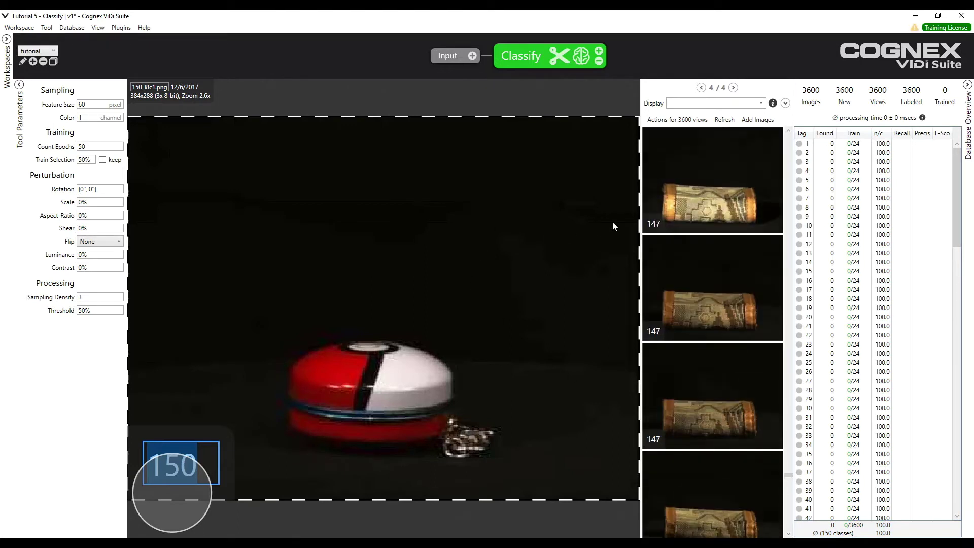
pyautogui.click(726, 199)
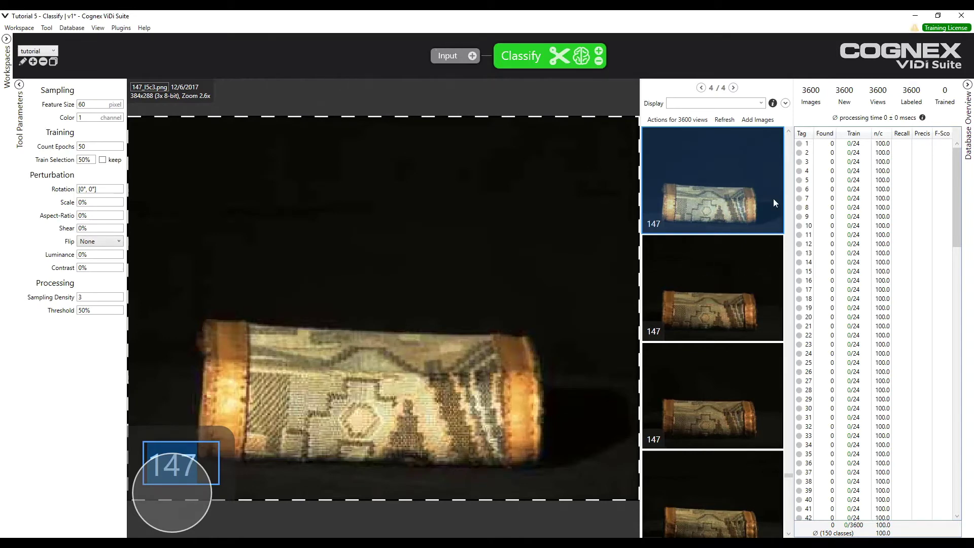
pyautogui.moveTo(789, 476); pyautogui.dragTo(794, 437)
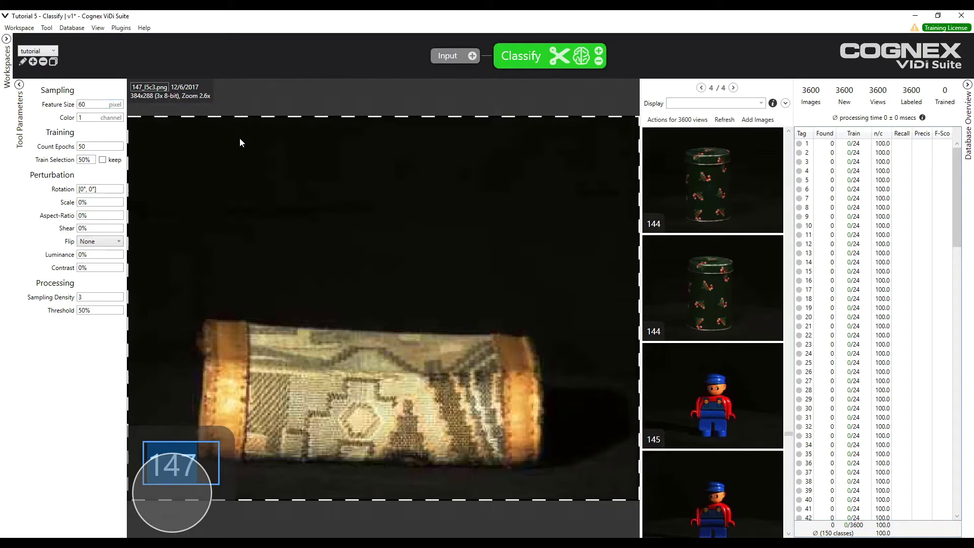
pyautogui.click(583, 58)
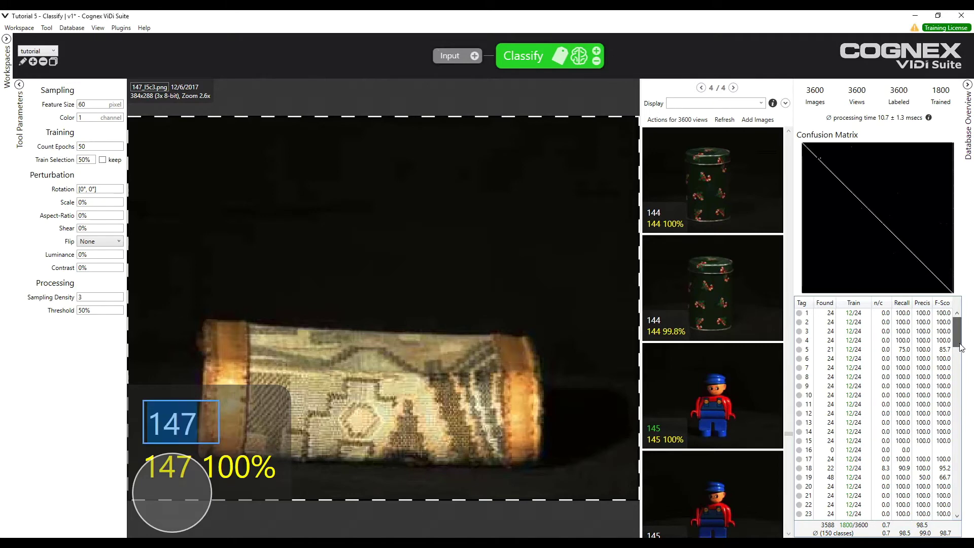
pyautogui.moveTo(960, 348)
pyautogui.mouseDown()
pyautogui.moveTo(954, 518)
pyautogui.moveTo(955, 330)
pyautogui.mouseUp()
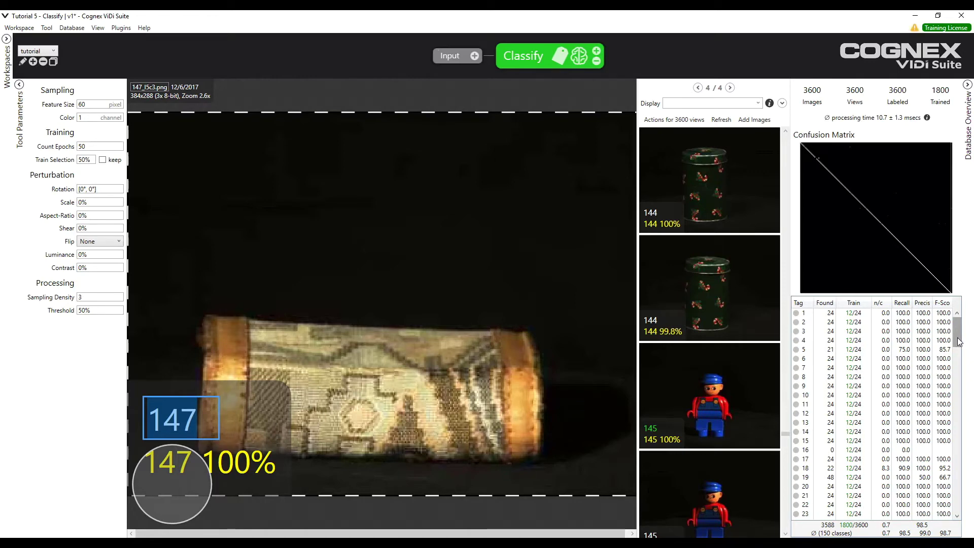
pyautogui.moveTo(959, 342); pyautogui.dragTo(945, 526)
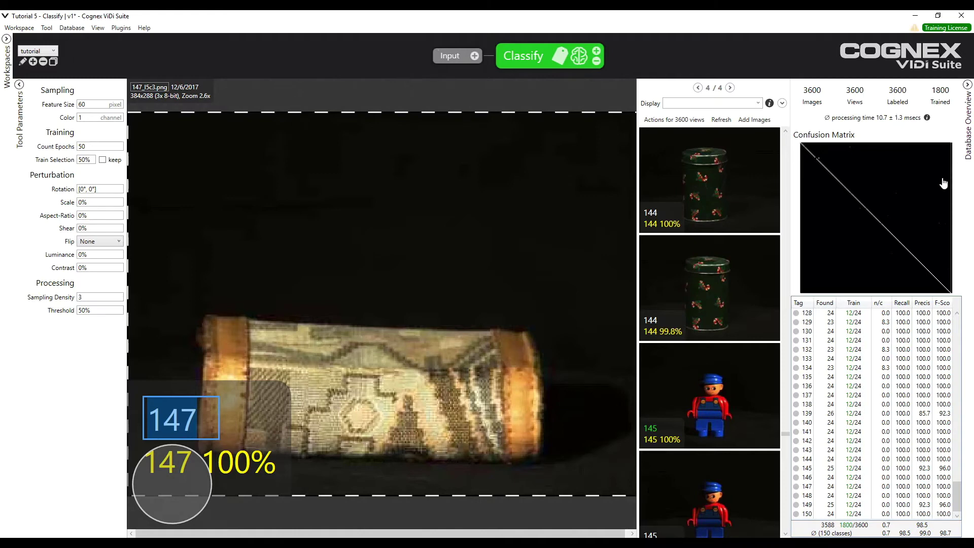
pyautogui.moveTo(892, 161)
pyautogui.moveTo(821, 163)
pyautogui.moveTo(802, 260)
pyautogui.moveTo(826, 200)
pyautogui.moveTo(841, 195)
pyautogui.moveTo(812, 165)
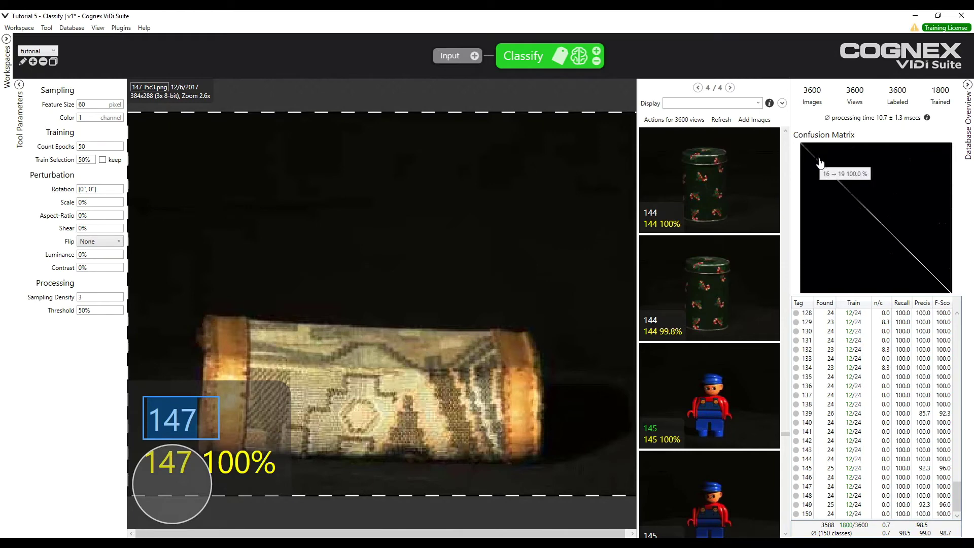
# Filter the gallery to tag 16 views predicted as 19, briefly comparing the 15 vs 18 cell.
pyautogui.click(821, 162)
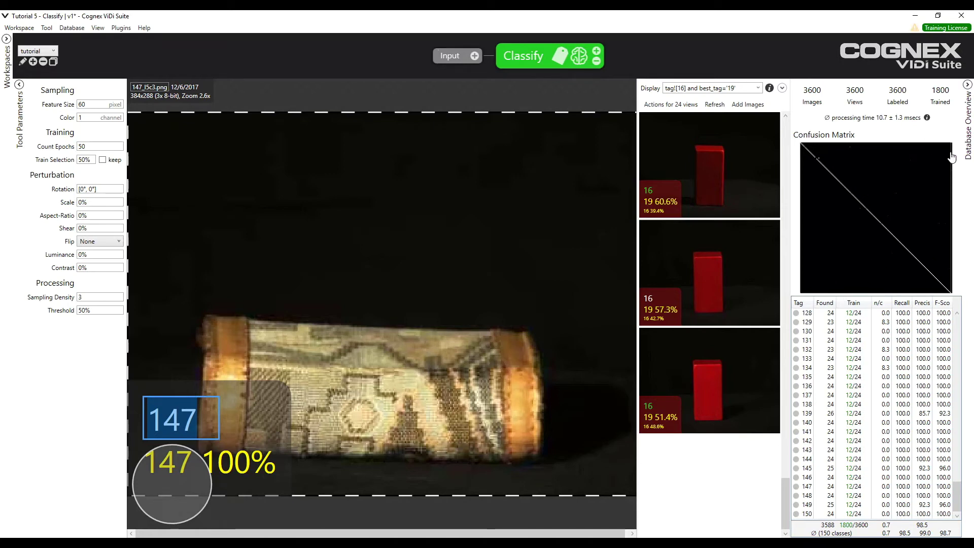
pyautogui.click(821, 163)
pyautogui.click(820, 163)
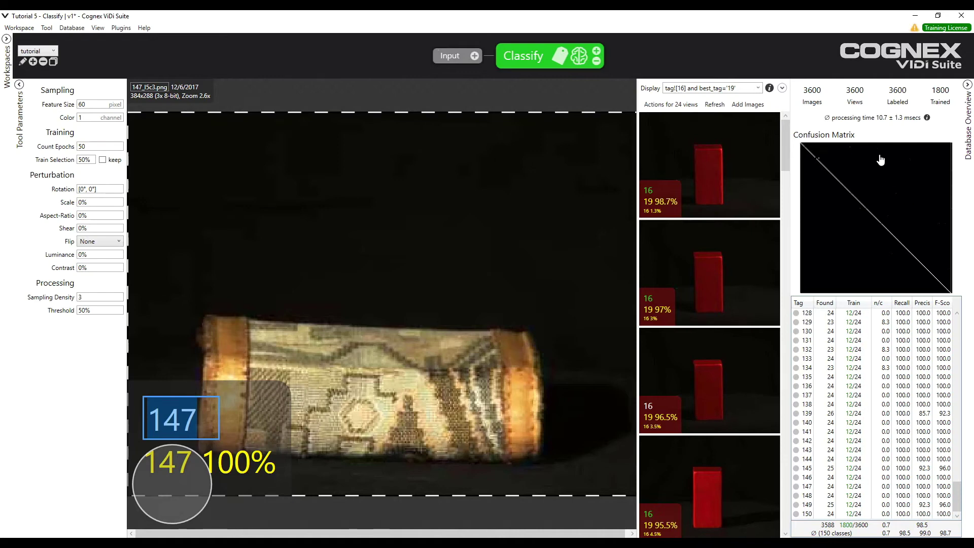
pyautogui.moveTo(957, 499); pyautogui.dragTo(957, 340)
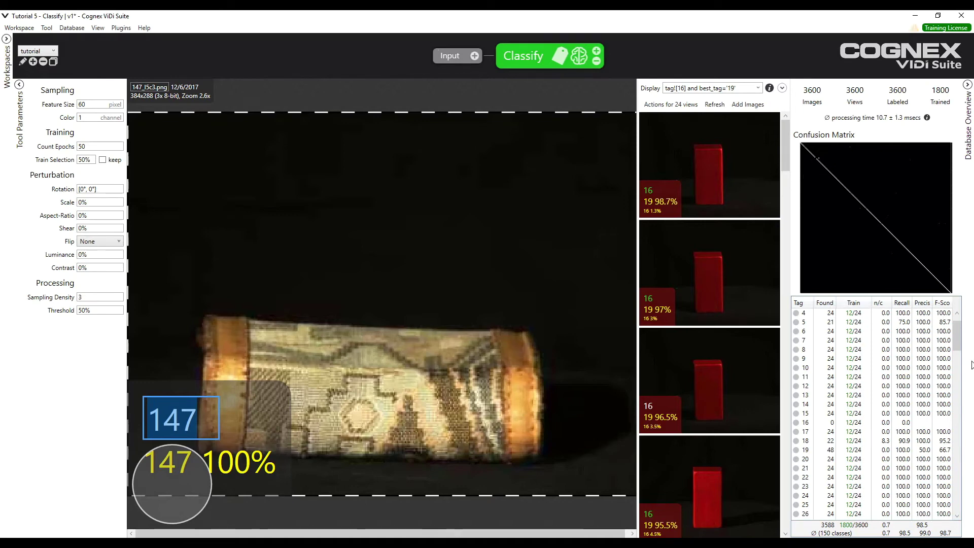
# Filter the gallery to the 24 tag-19 views showing green blocks.
pyautogui.scroll(-1, 957, 348)
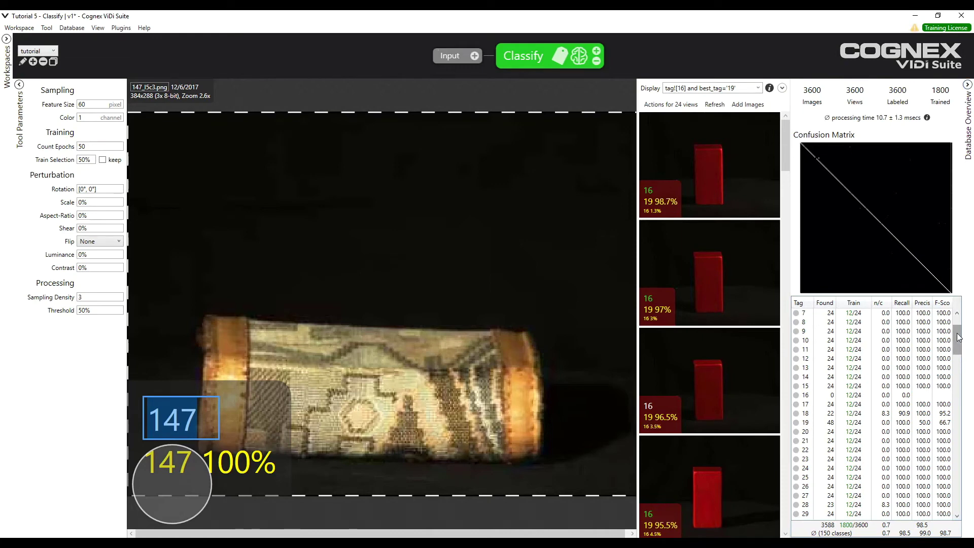
pyautogui.click(819, 424)
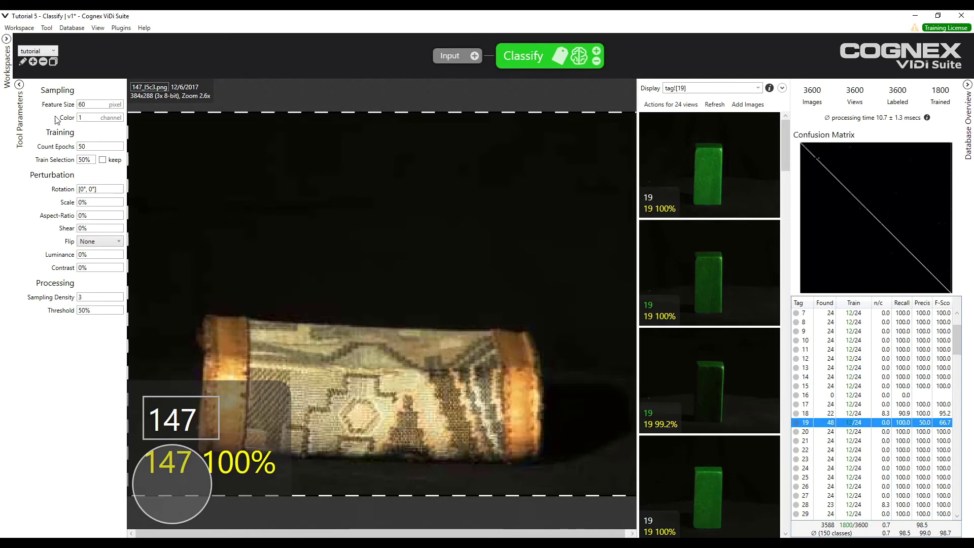
# Change the Sampling Color setting from 1 to 3 channels in Tool Parameters.
pyautogui.moveTo(71, 117)
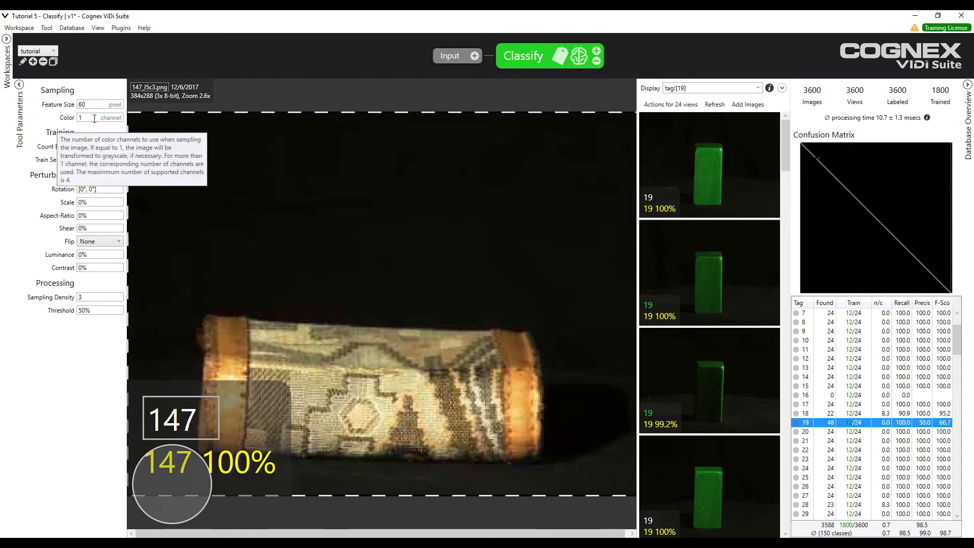
pyautogui.click(93, 117)
pyautogui.write('3')
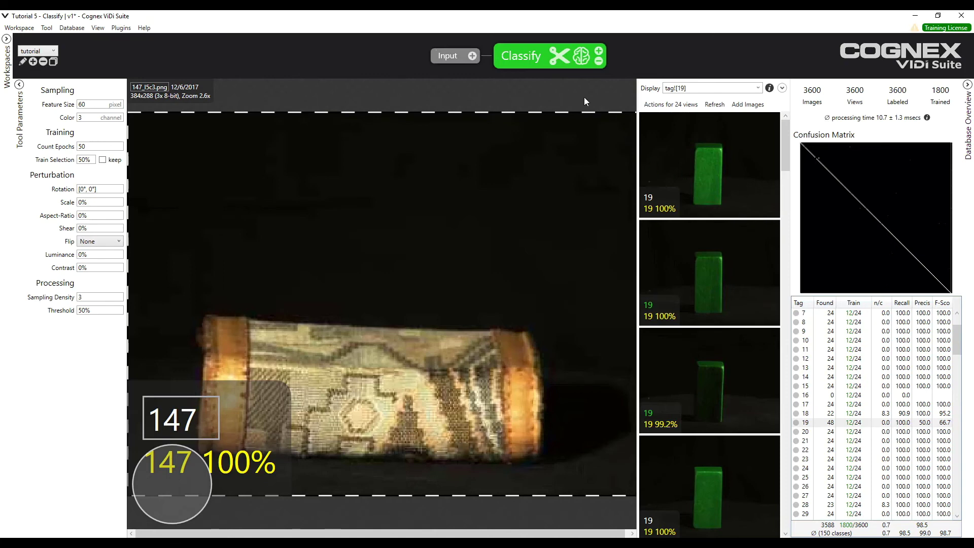
# Retrain the Classify tool on 3 colour channels, reaching 99.39% recall and 99.48% precision.
pyautogui.click(581, 56)
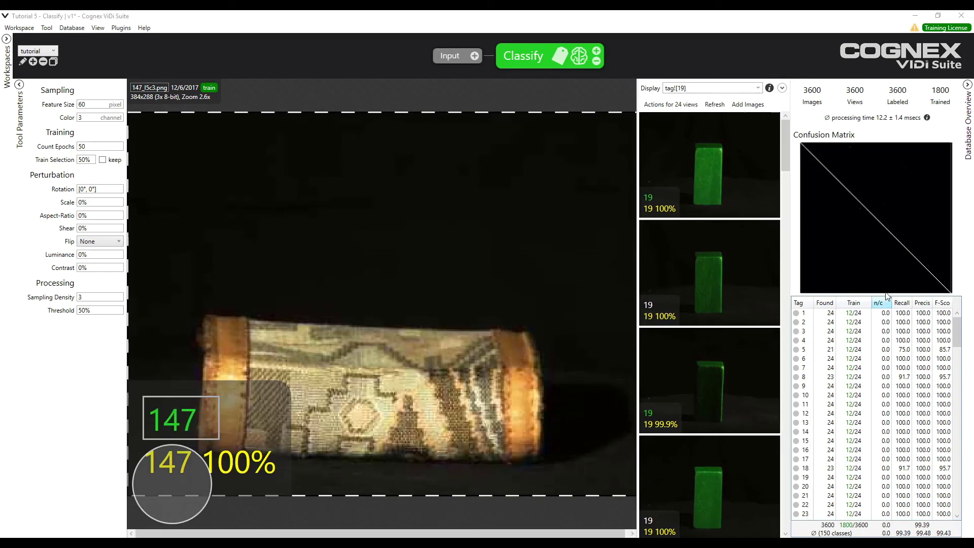
# Filter the Confusion Matrix to tag-5 walnut views misclassified as tag 50.
pyautogui.moveTo(883, 286)
pyautogui.moveTo(851, 152)
pyautogui.click(852, 152)
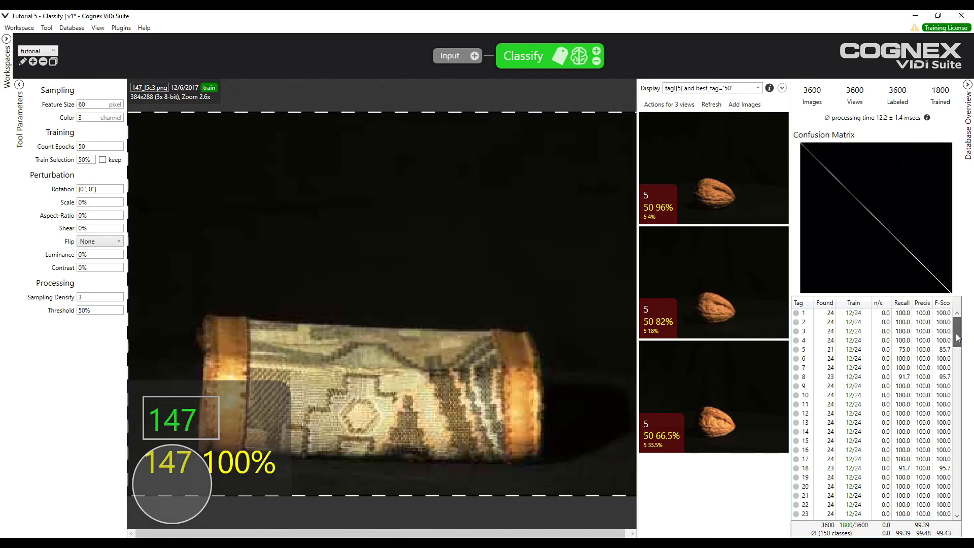
# Show all 24 walnut views labelled tag 5.
pyautogui.scroll(-1, 958, 340)
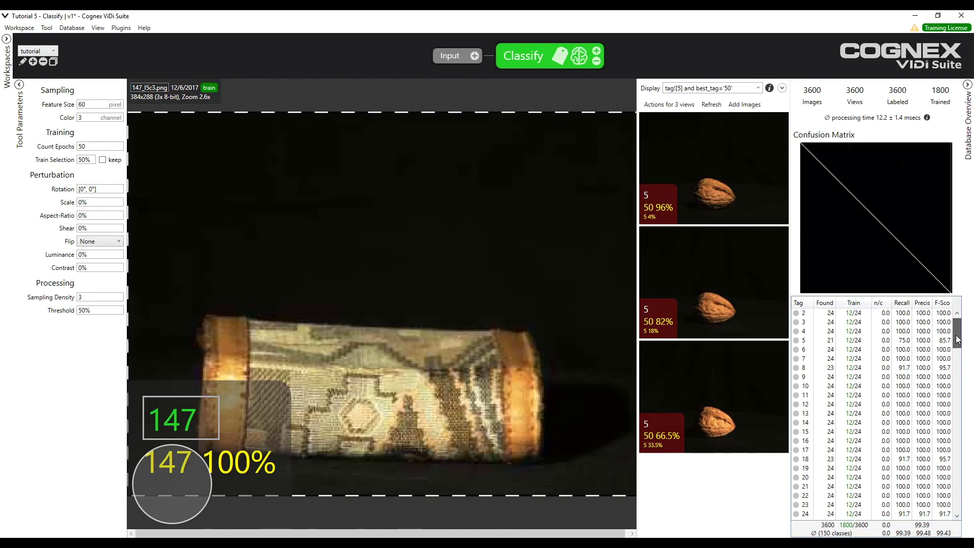
pyautogui.moveTo(957, 336); pyautogui.dragTo(958, 340)
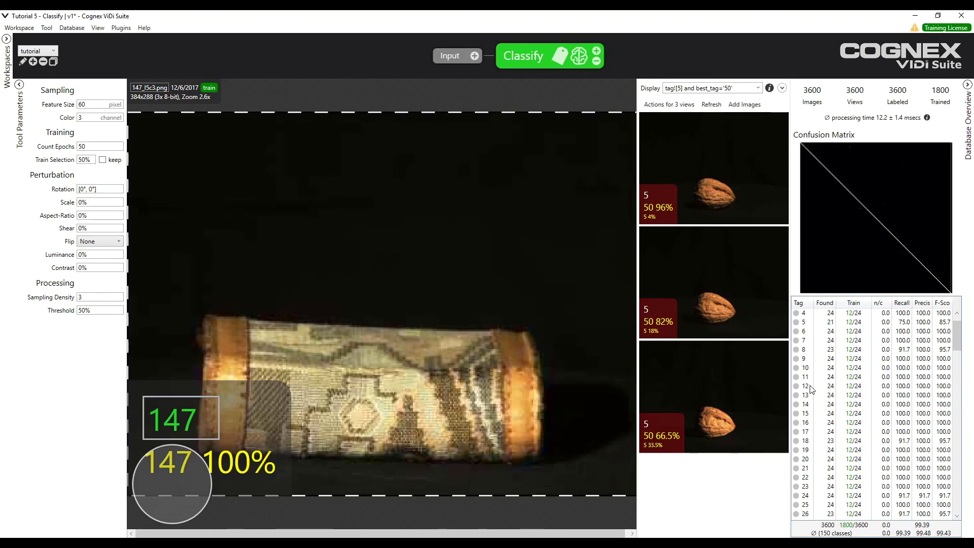
pyautogui.click(852, 322)
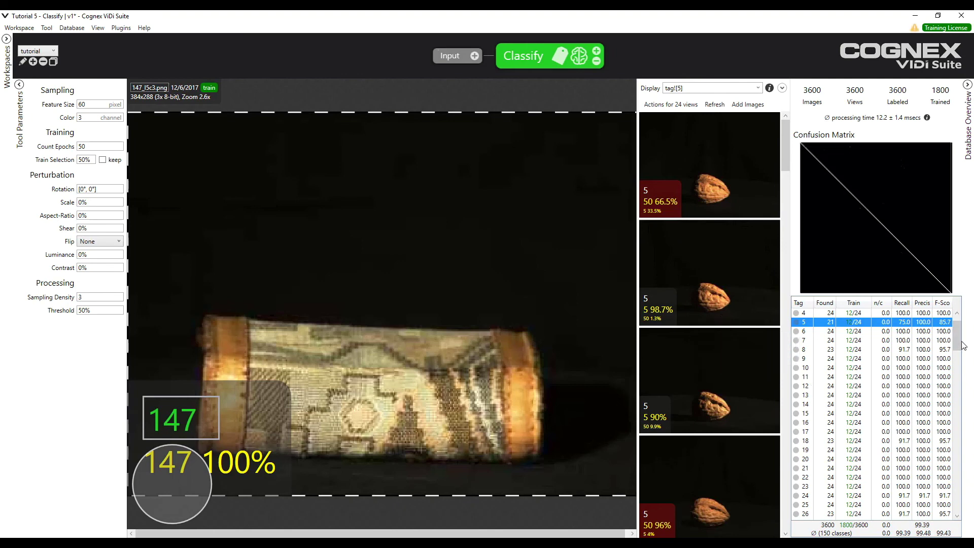
# Switch the gallery to the 24 tag-50 walnut views, all predicted as 50.
pyautogui.moveTo(958, 346); pyautogui.dragTo(958, 384)
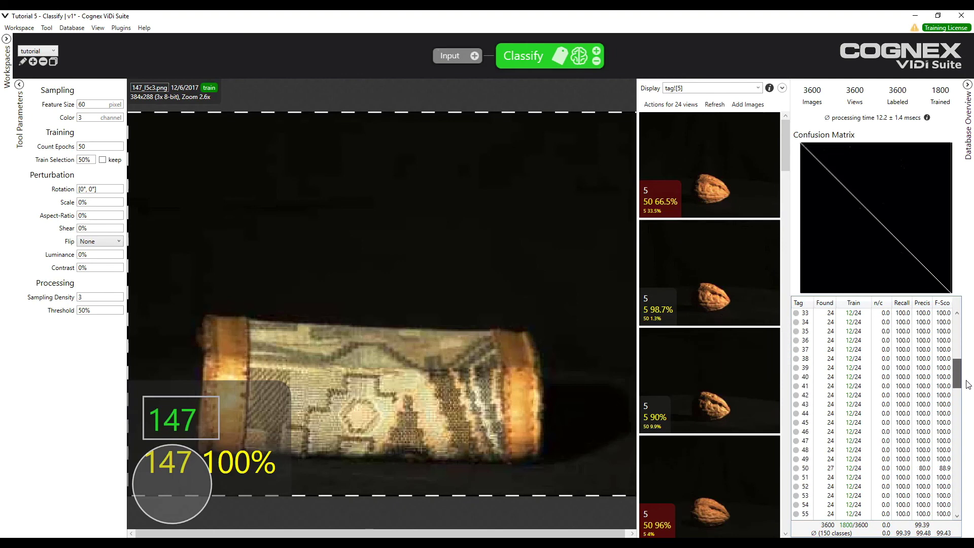
pyautogui.click(862, 471)
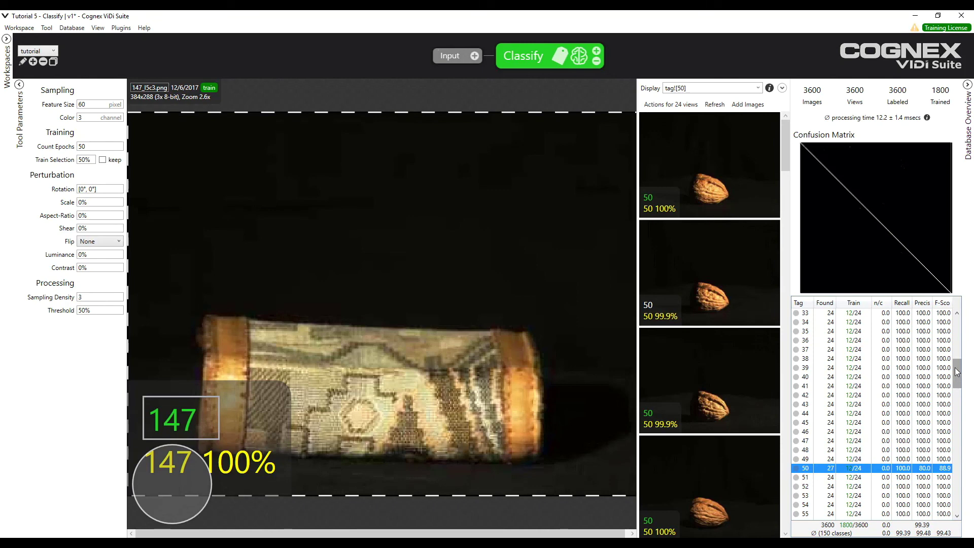
pyautogui.moveTo(861, 214)
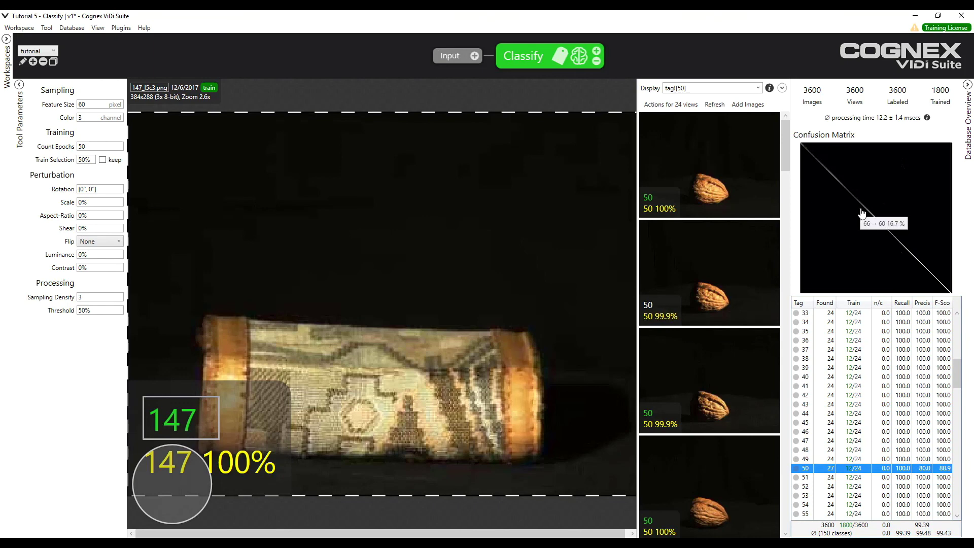
# Compare the tag-66 and tag-60 views and inspect the 66 bottle partly scored as 60.
pyautogui.click(862, 213)
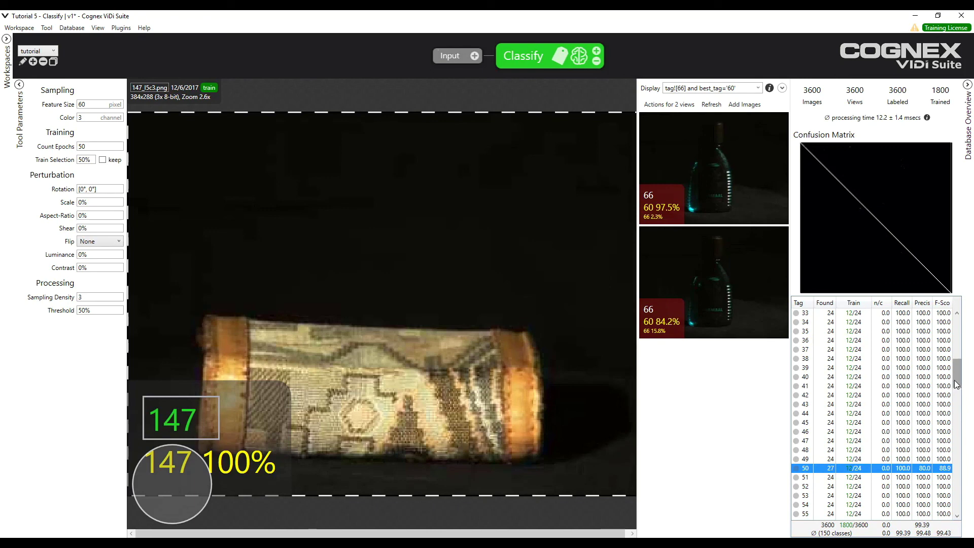
pyautogui.moveTo(957, 385); pyautogui.dragTo(959, 406)
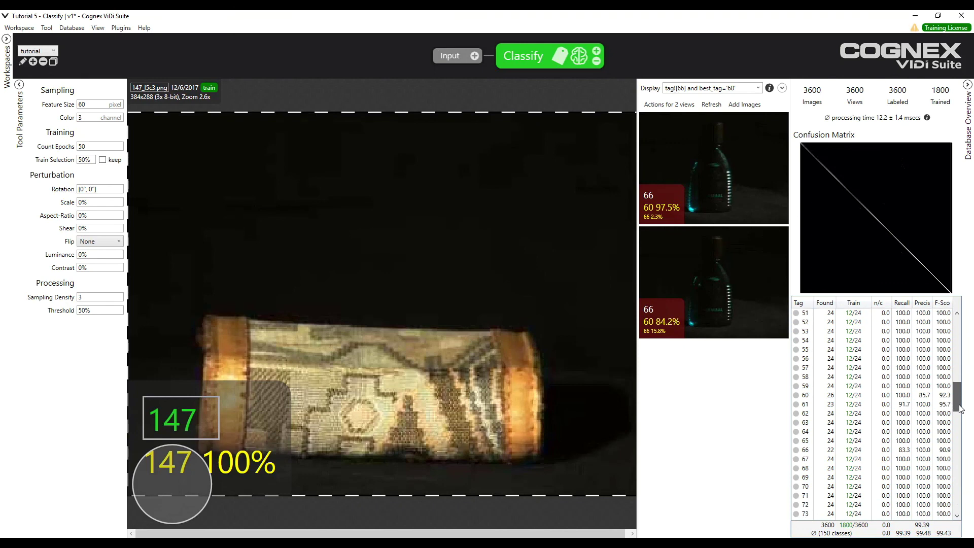
pyautogui.click(833, 397)
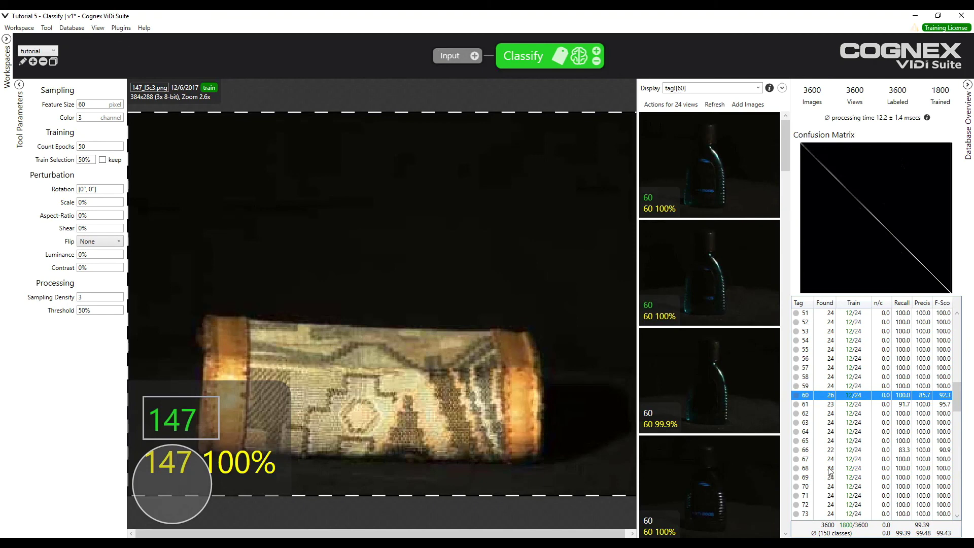
pyautogui.click(831, 451)
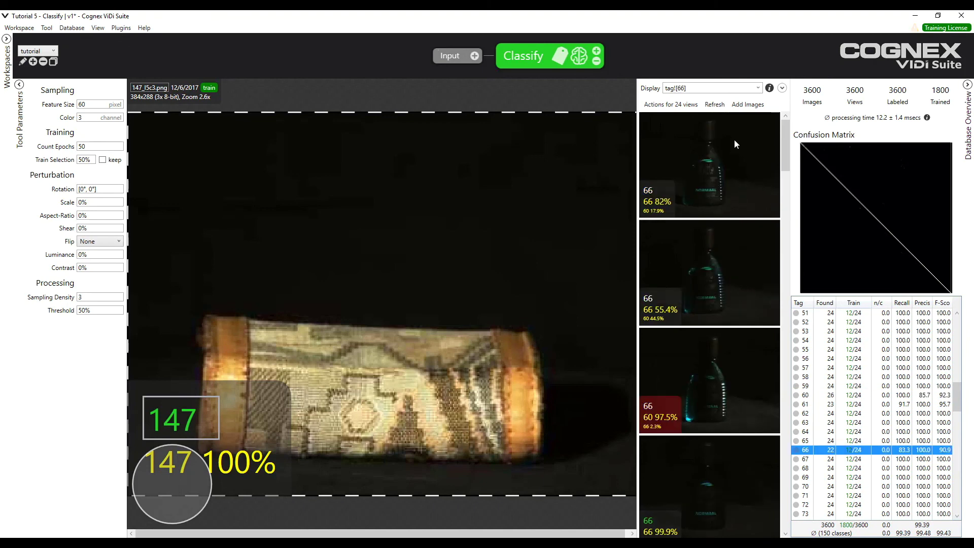
pyautogui.click(709, 165)
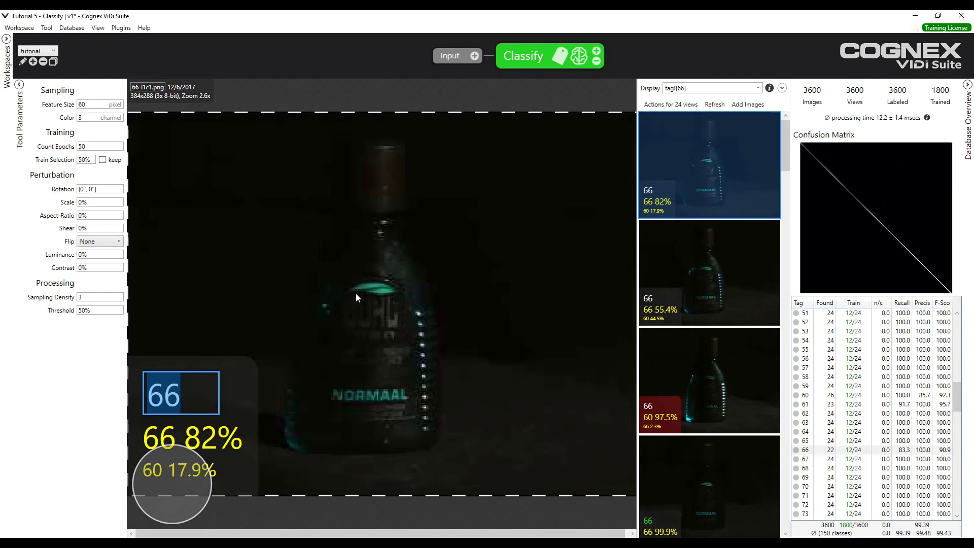
# List only the tag-60 views and open the first tag-60 sample image.
pyautogui.click(835, 396)
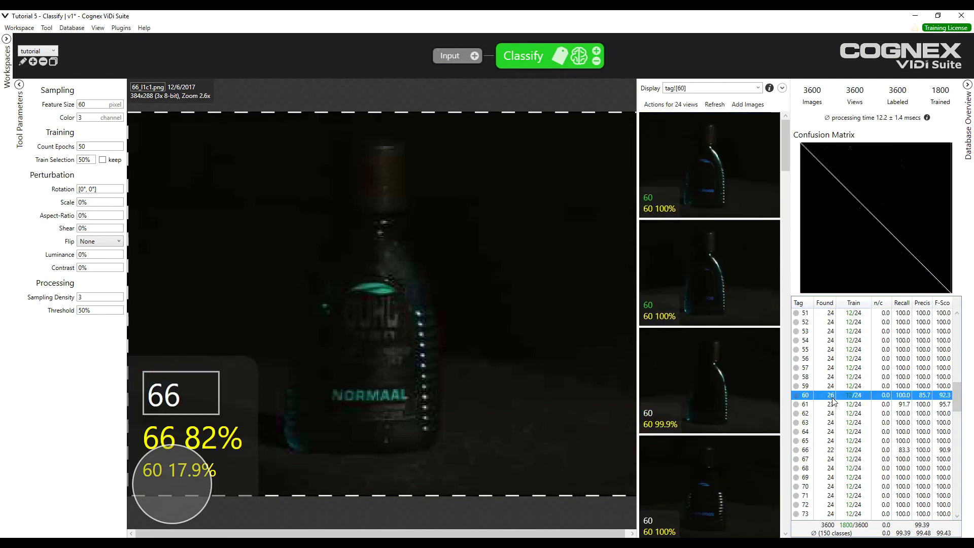
pyautogui.click(707, 188)
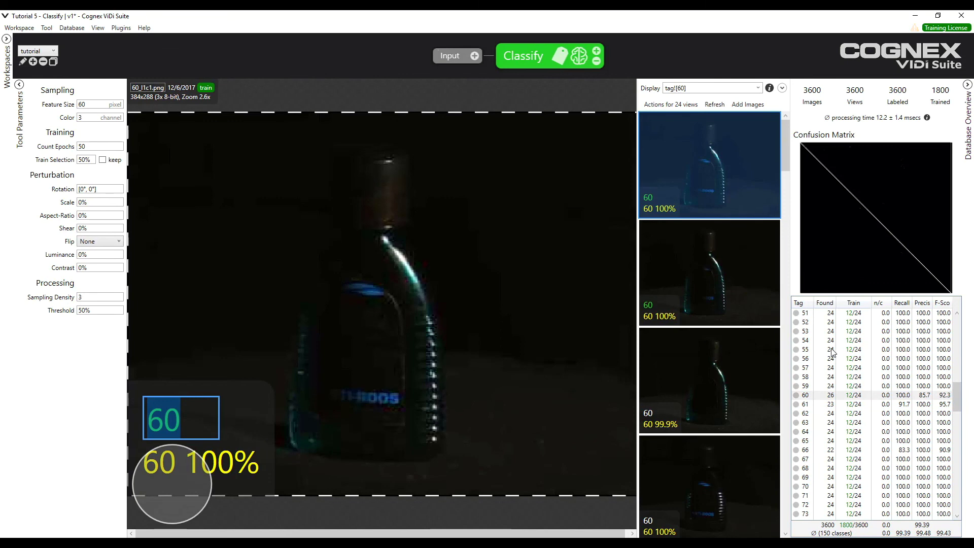
pyautogui.scroll(2, 875, 372)
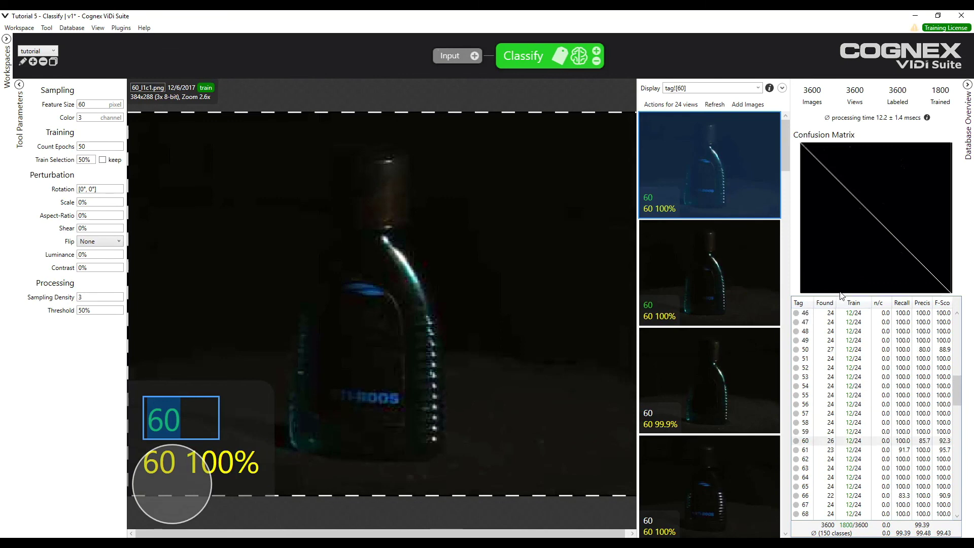